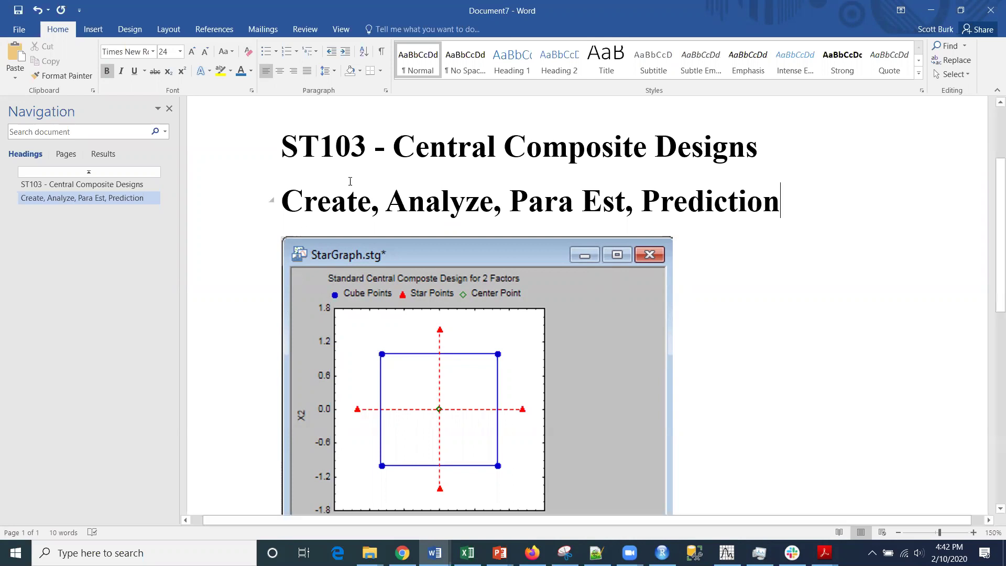
- Open the DOE dialog for central composite, non-factorial, response surface designs
double_click(320, 197)
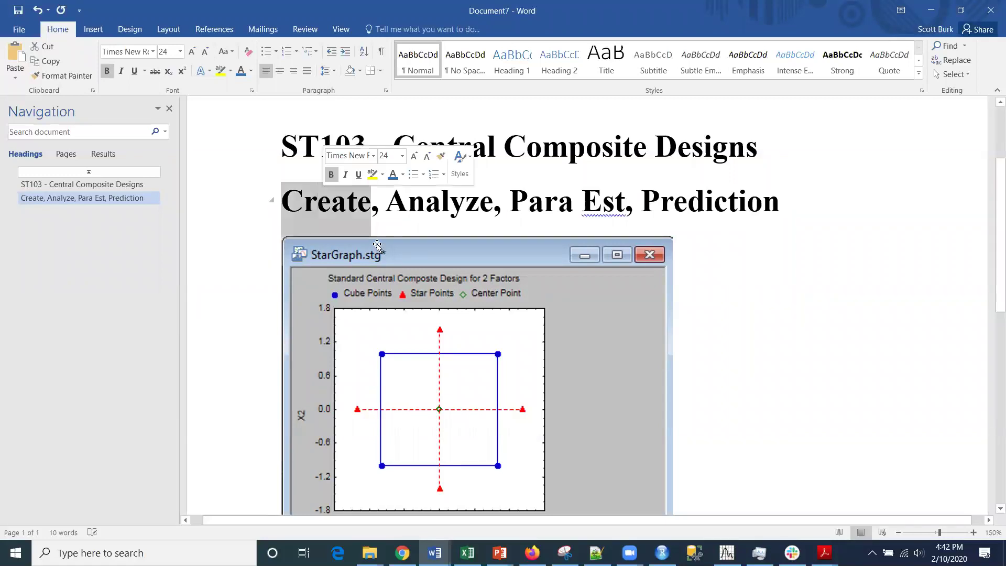
scroll(682, 331, "down", 2)
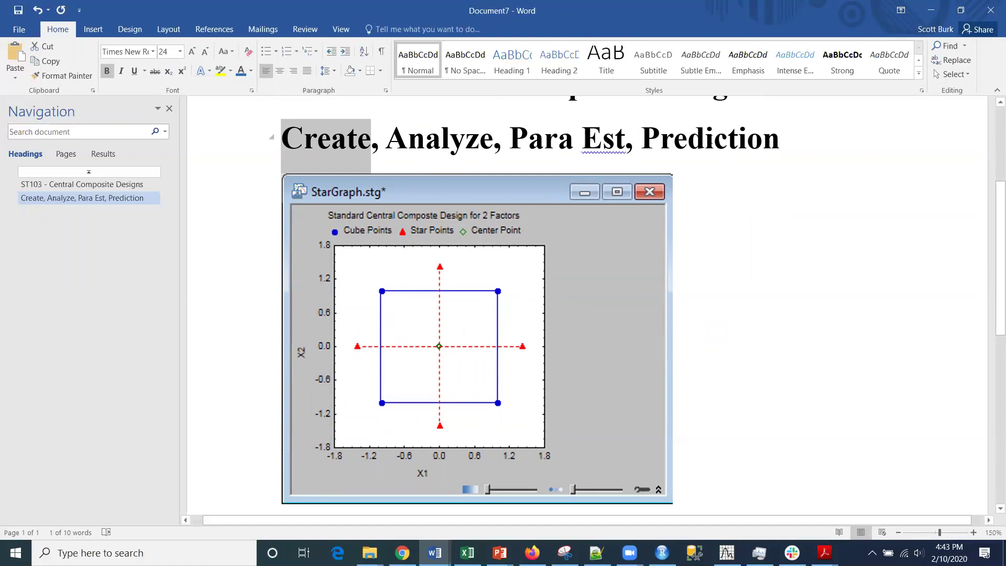
left_click(931, 10)
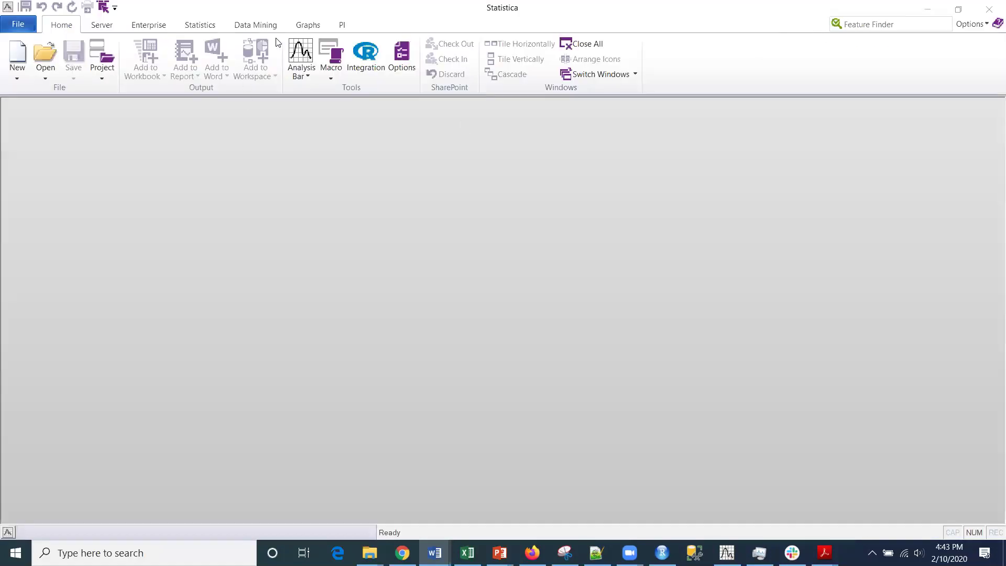
left_click(193, 25)
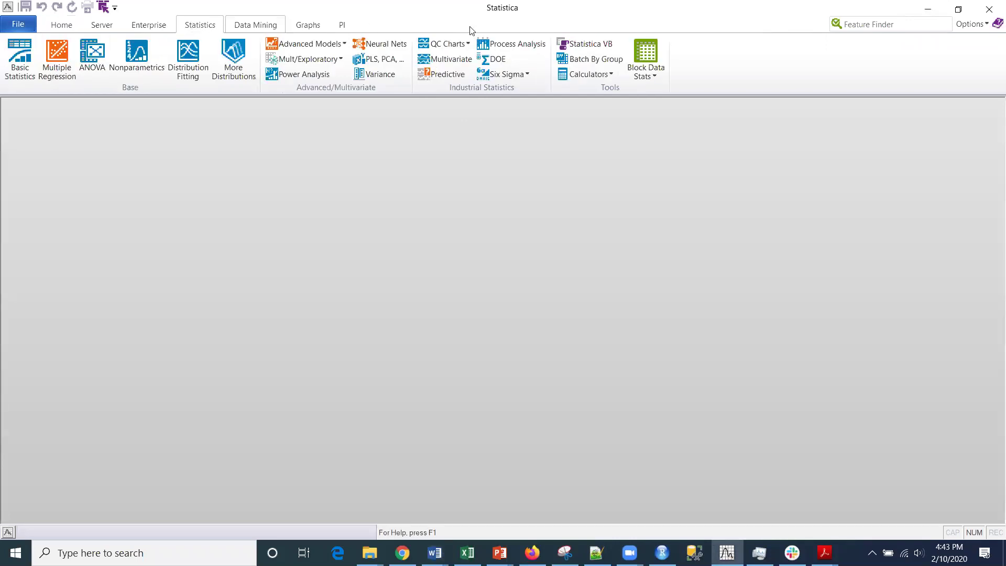
left_click(506, 58)
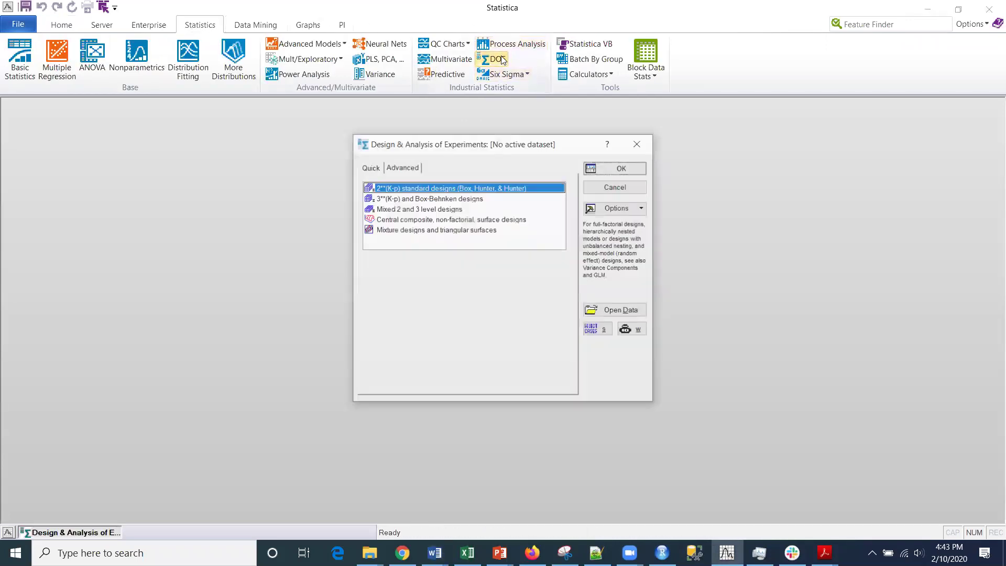
left_click(408, 221)
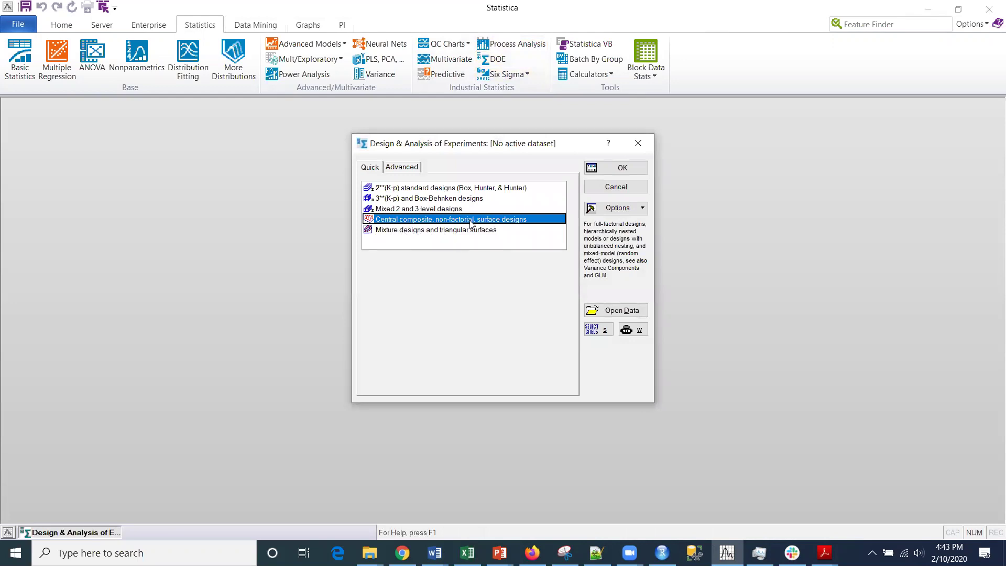
left_click(611, 169)
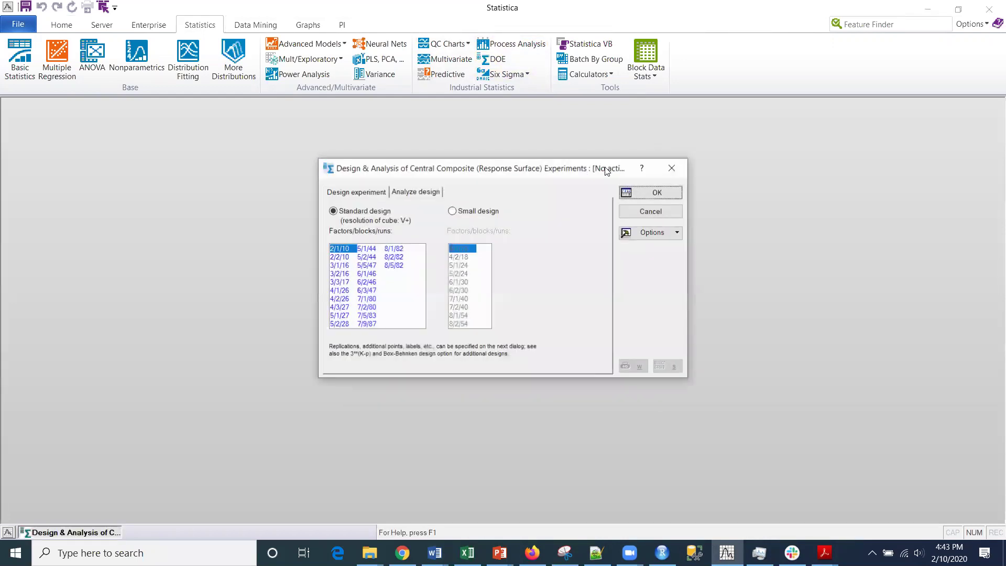
- Pick the 2-factor, 2-block, 10-run design and list its runs in standard order
left_click(344, 257)
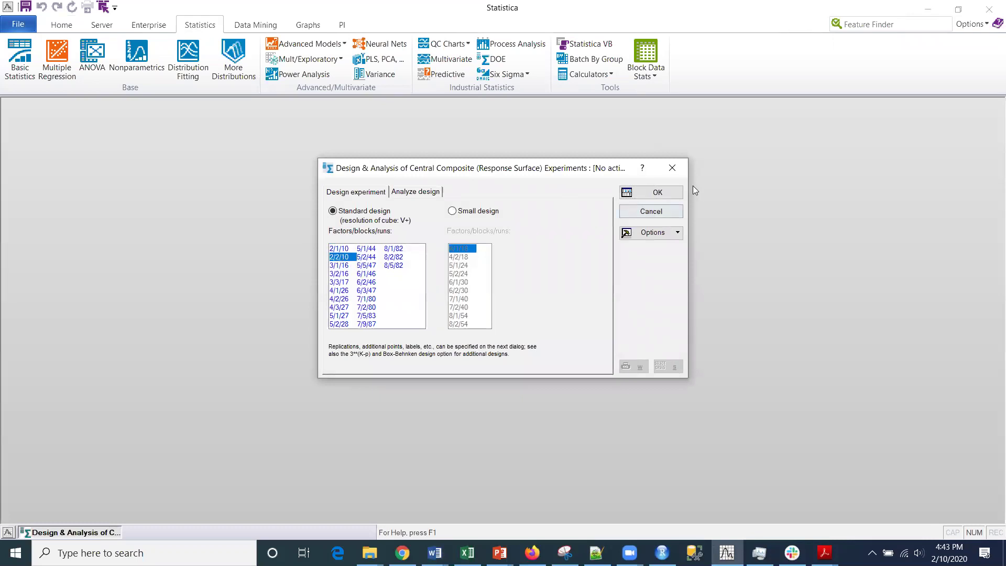
left_click(657, 193)
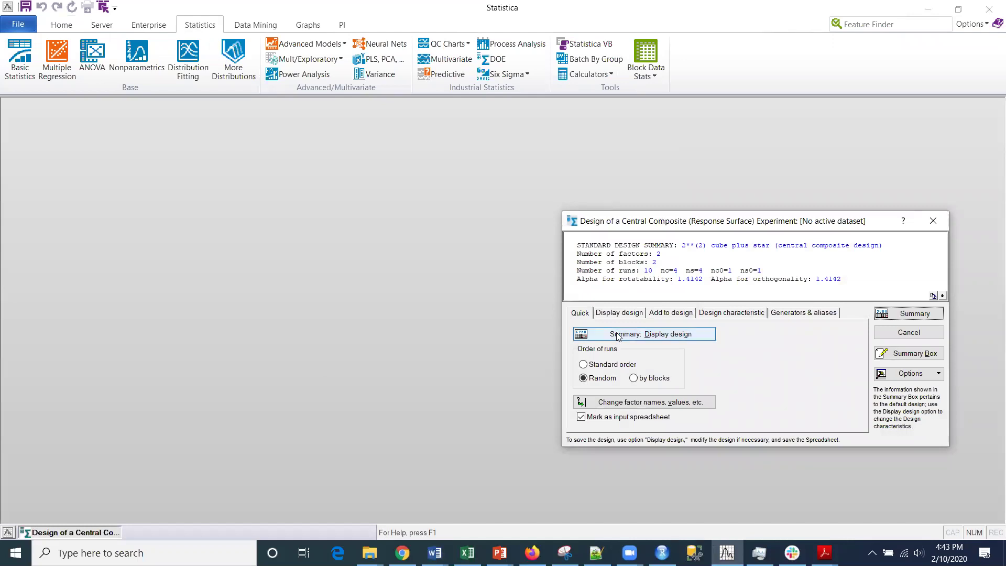
left_click(584, 366)
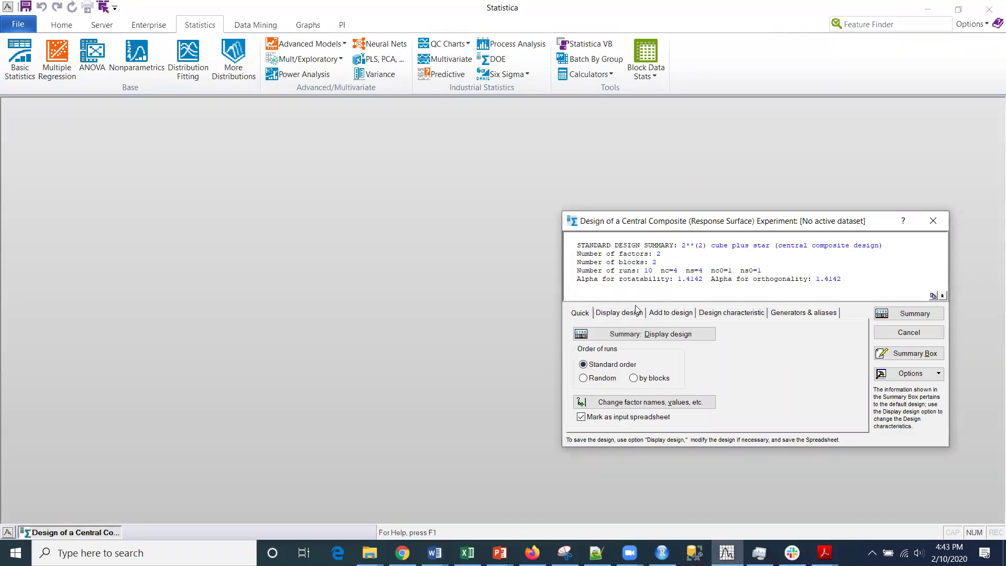
- Display the 10-run design spreadsheet, then open the factor names and values editor
left_click(642, 338)
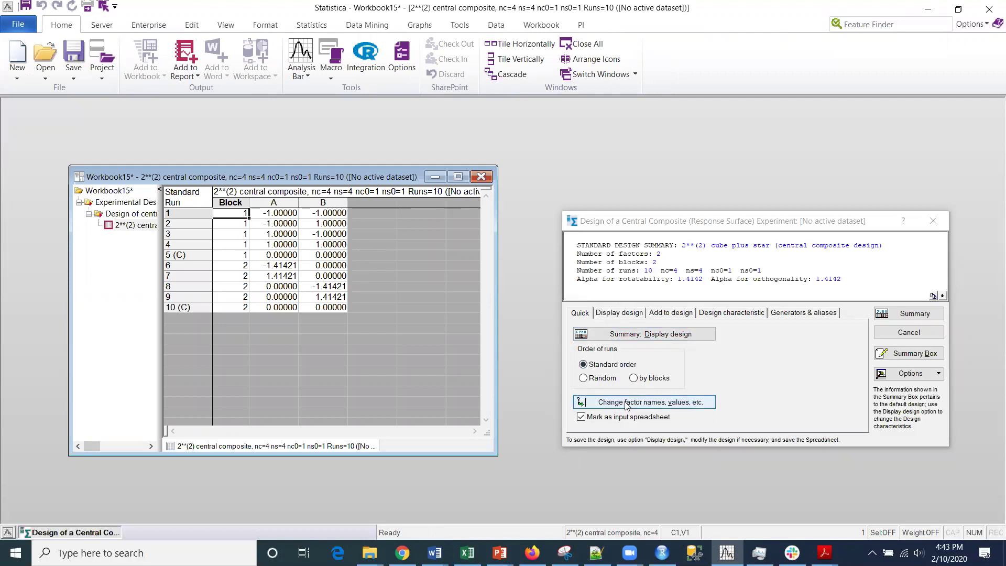
key("alt+Tab")
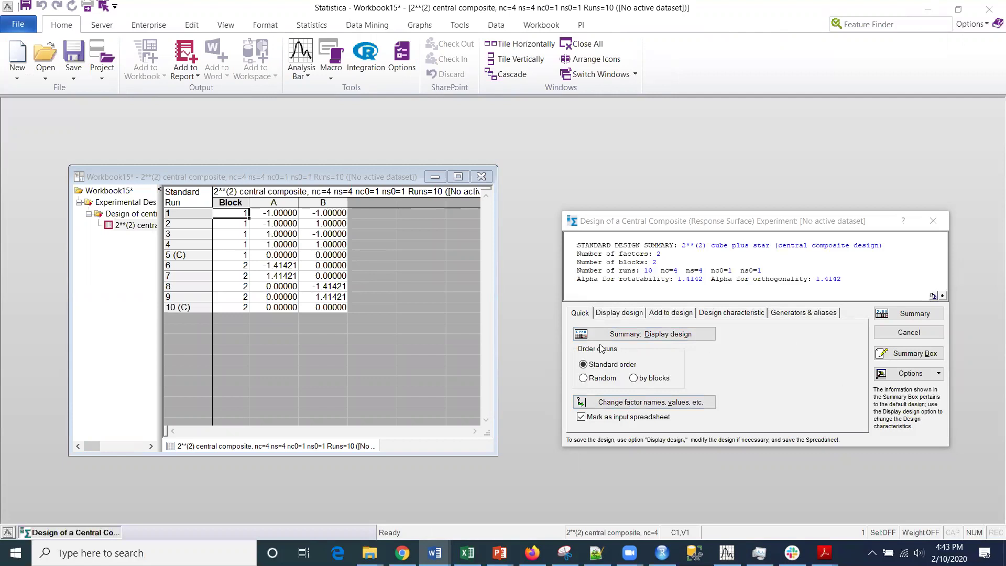
left_click(633, 404)
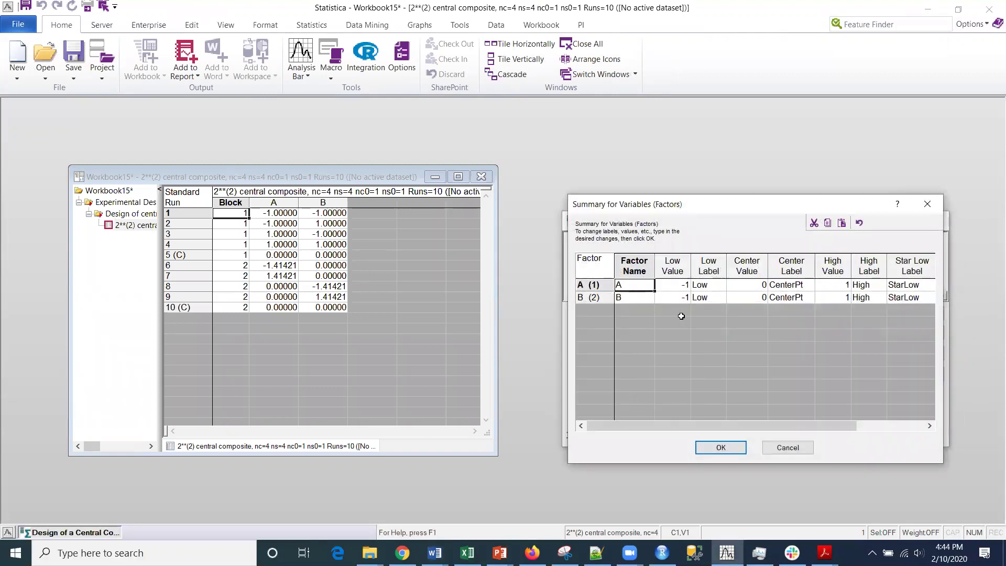
- Rename factor A to 'Time' and factor B to 'Temp', then accept the changes
type("Time")
key("Tab")
left_click(628, 299)
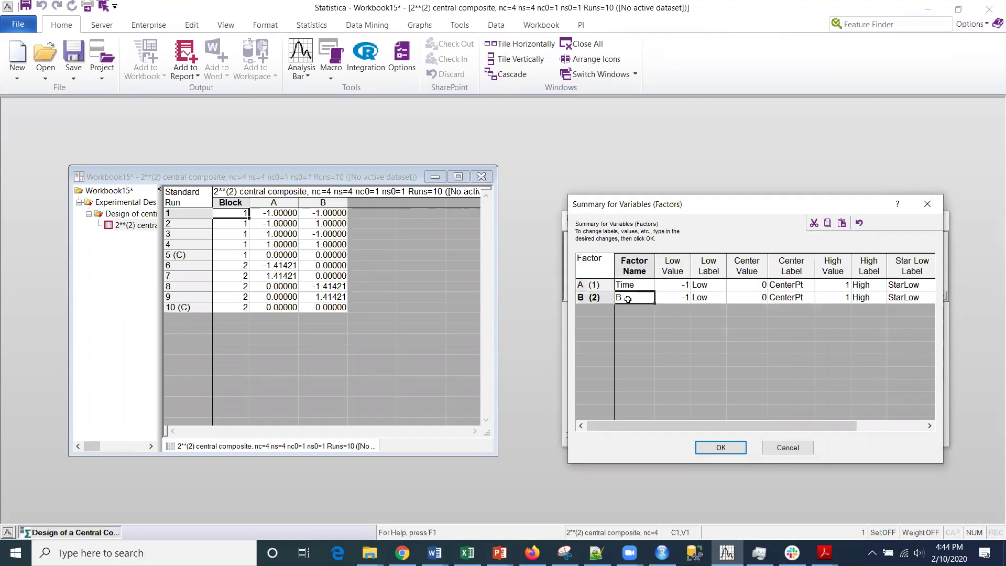
type("Temp")
key("alt+Tab")
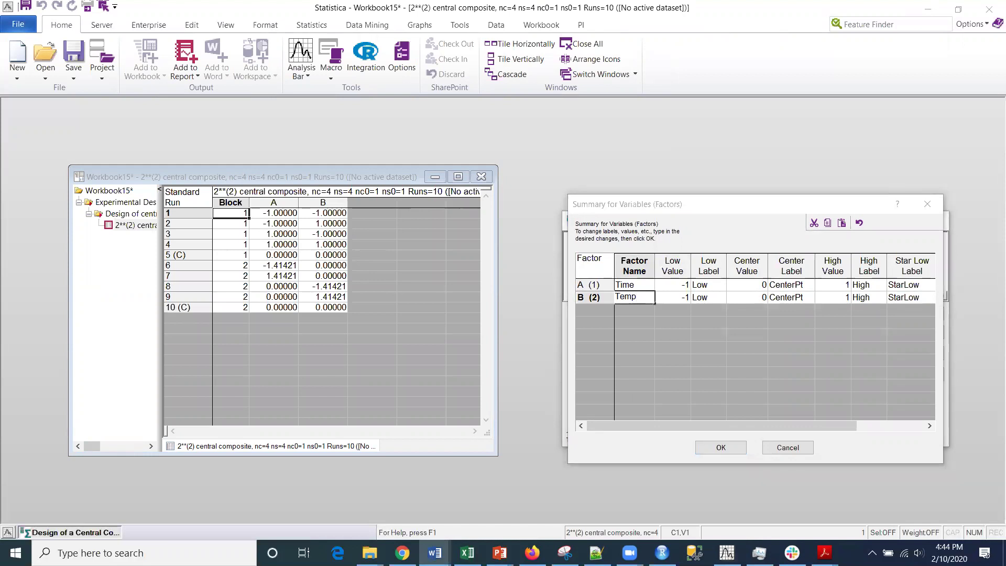
left_click(672, 284)
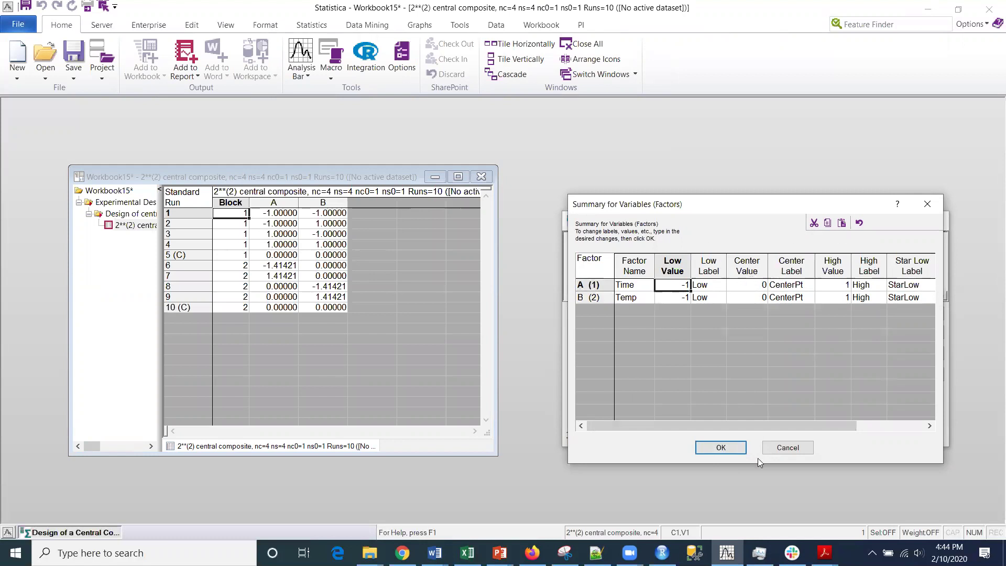
left_click(720, 447)
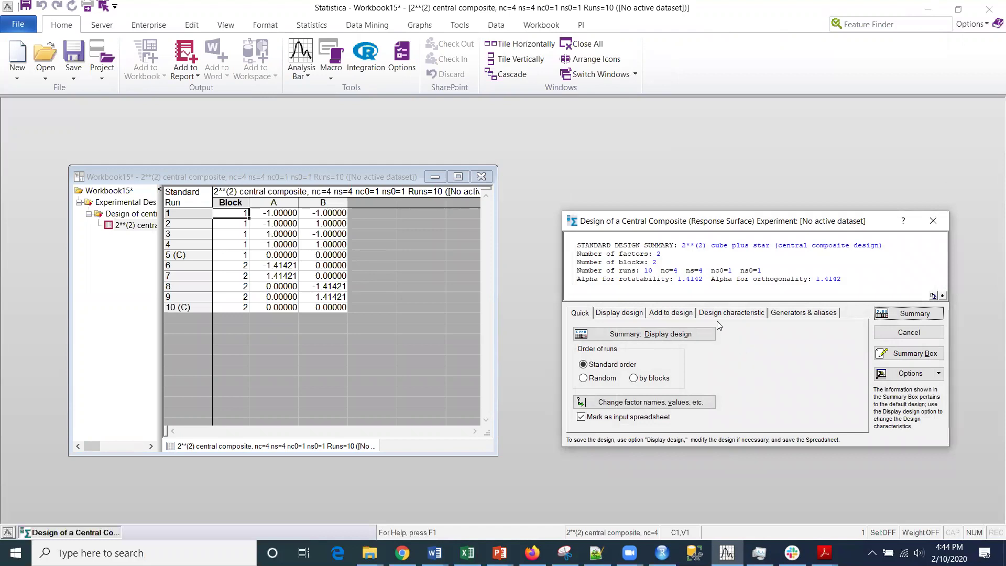
- Add 1 center point per block and regenerate the 12-run design summary
left_click(658, 316)
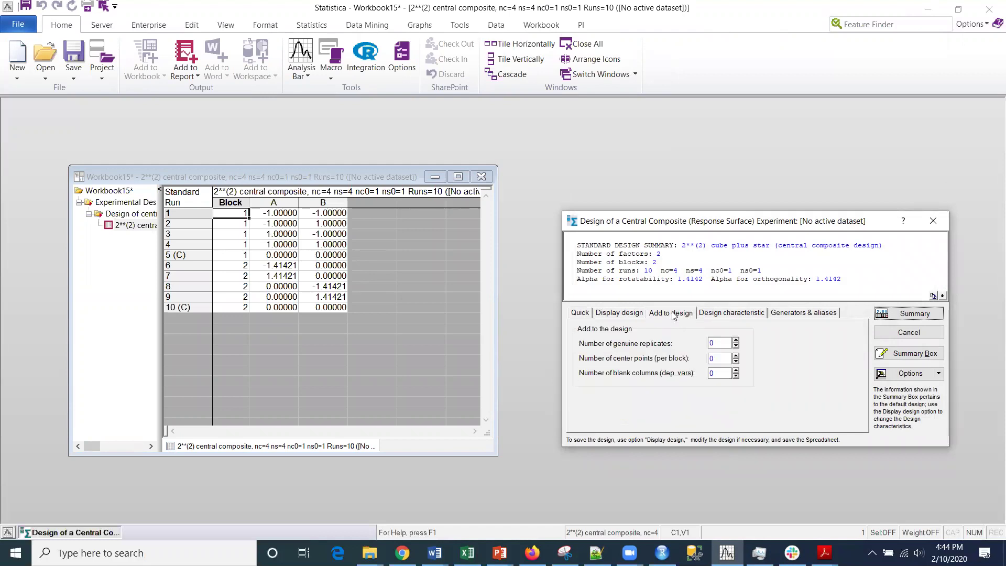
double_click(721, 357)
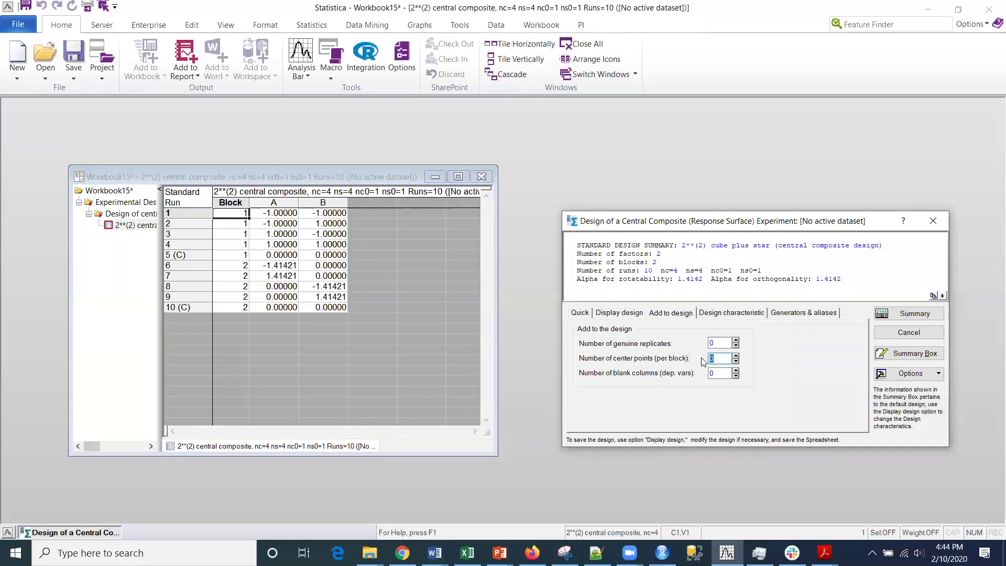
type("1")
left_click(915, 314)
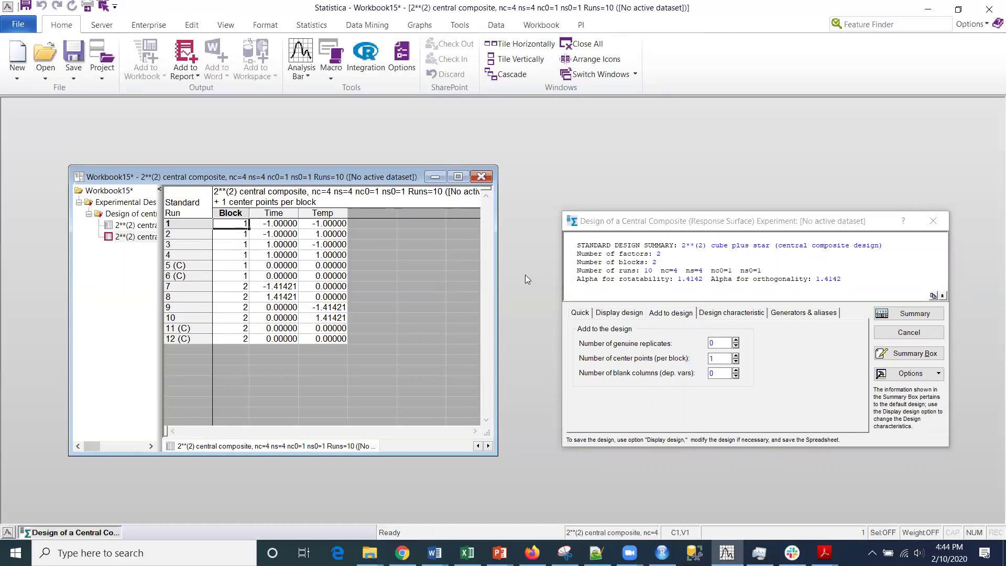
left_click(790, 339)
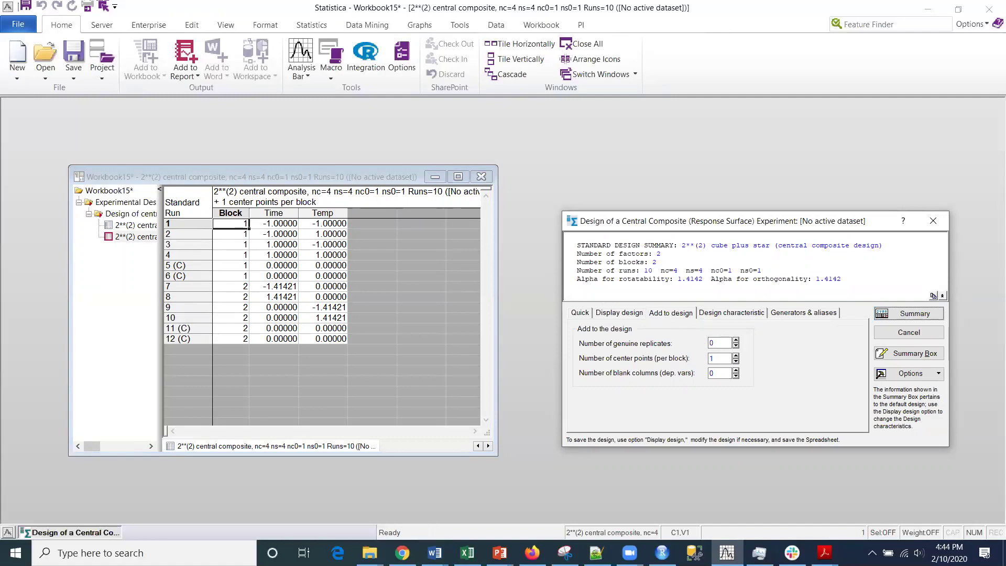
key("alt+Tab")
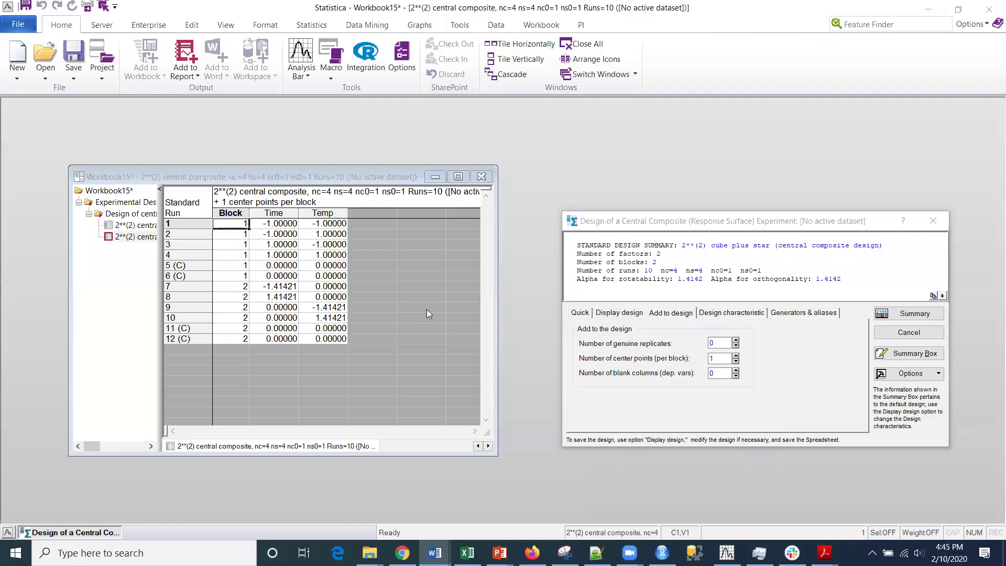
key("alt+Tab")
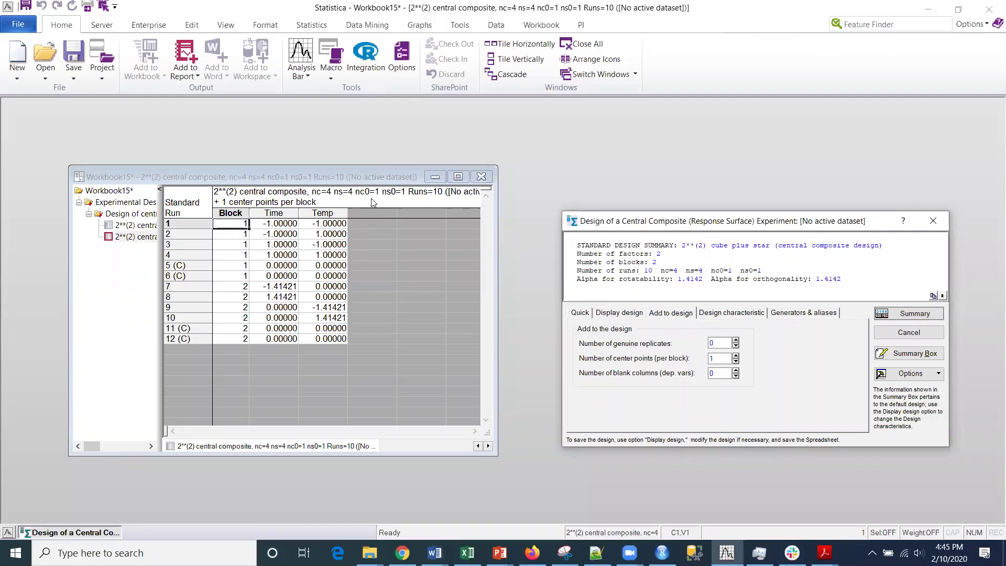
- Add one new variable column after Temp and name it 'Yield'
left_click(391, 276)
double_click(369, 214)
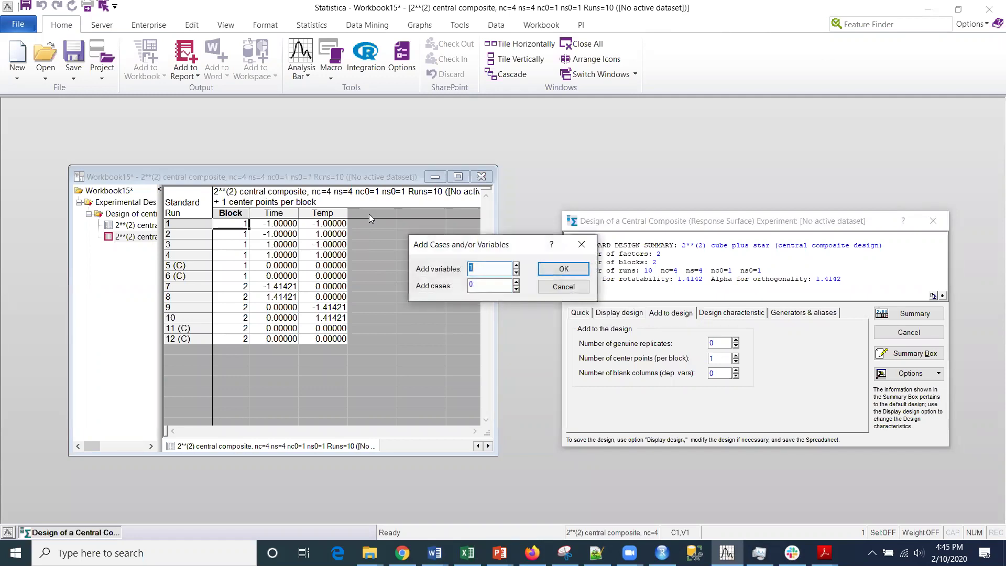
left_click(563, 269)
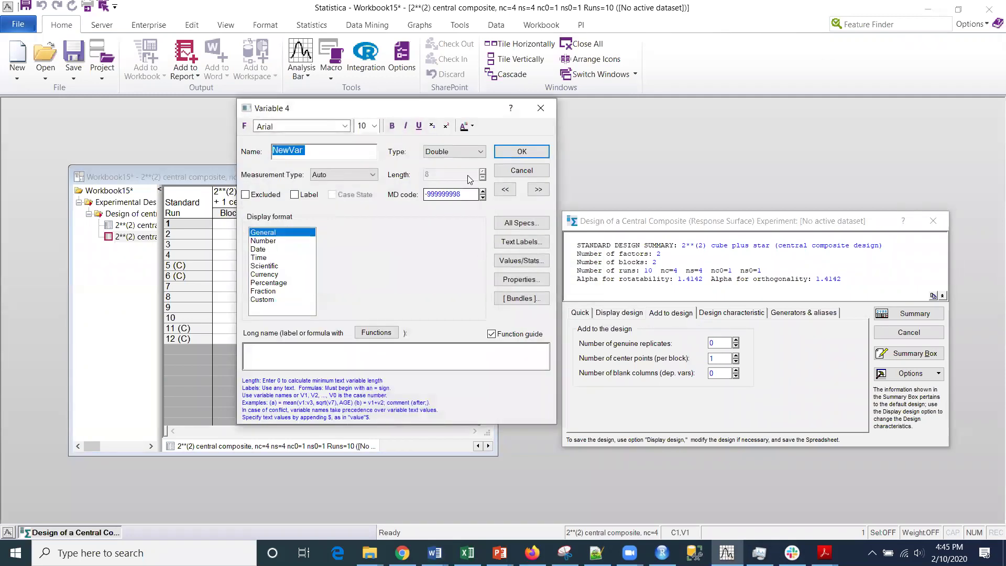
left_click(516, 173)
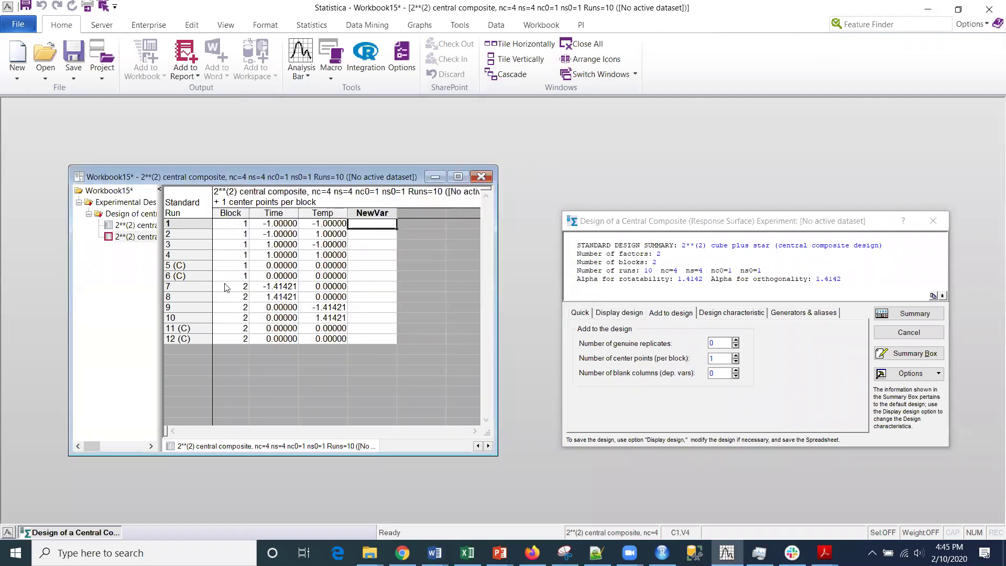
double_click(371, 213)
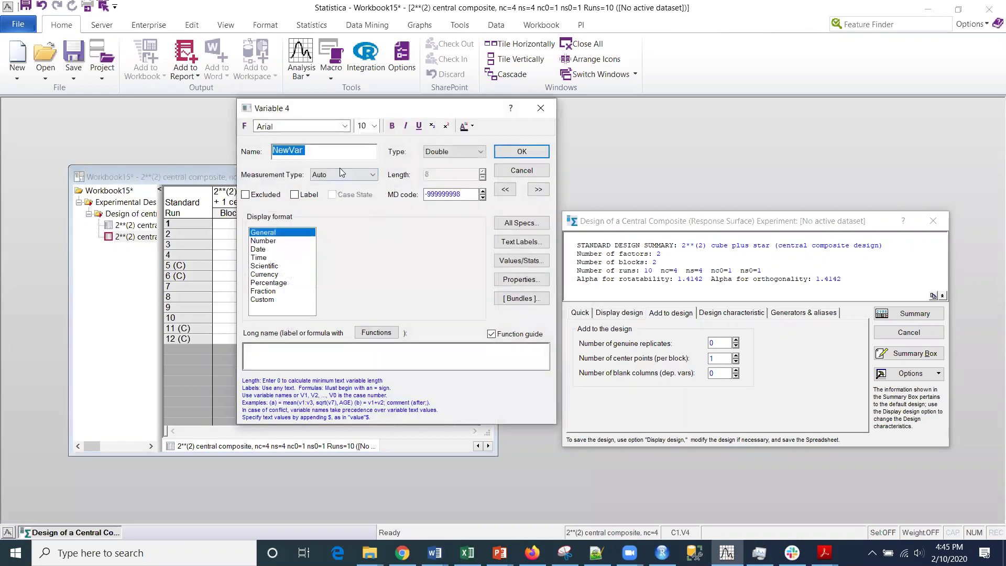
type("Yield")
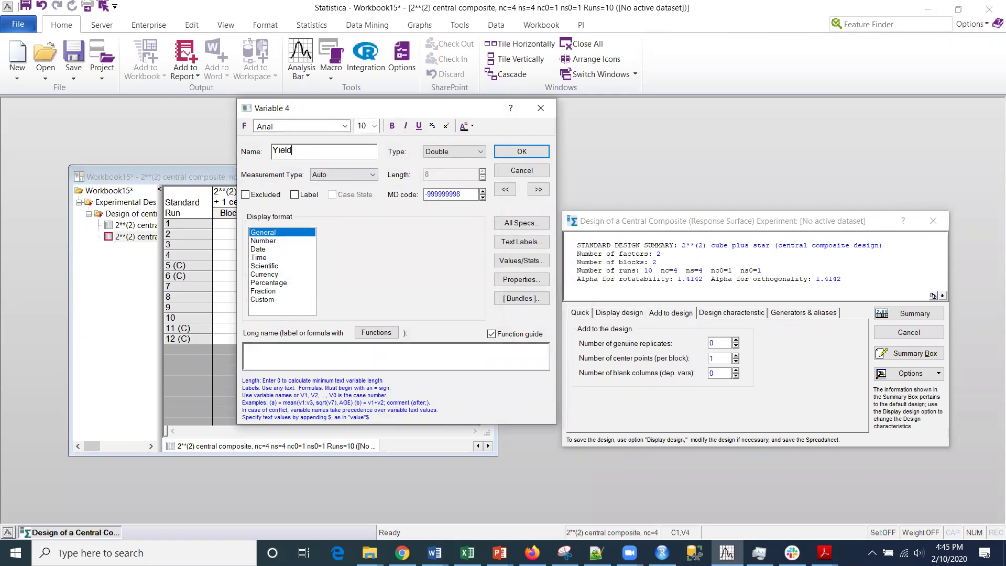
left_click(526, 153)
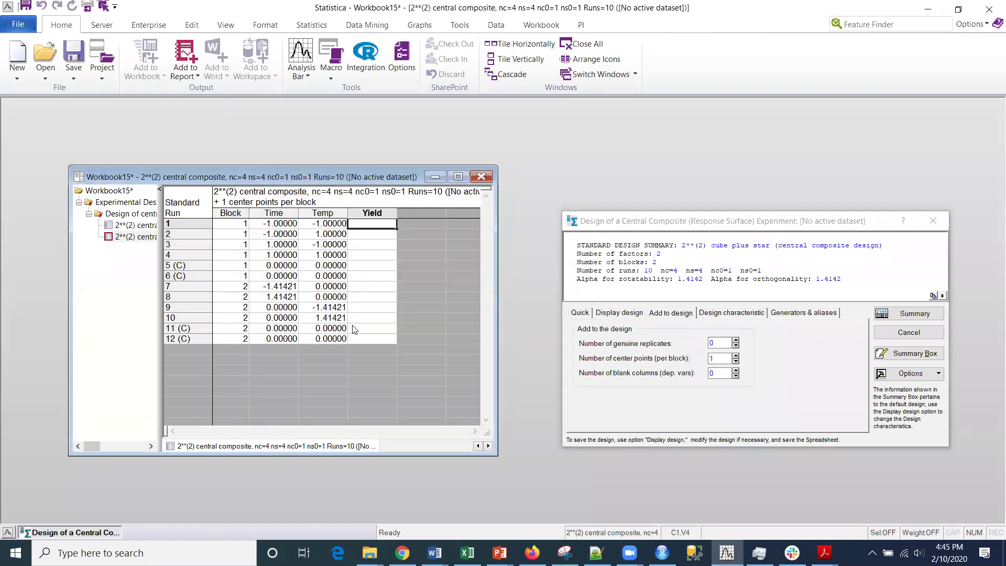